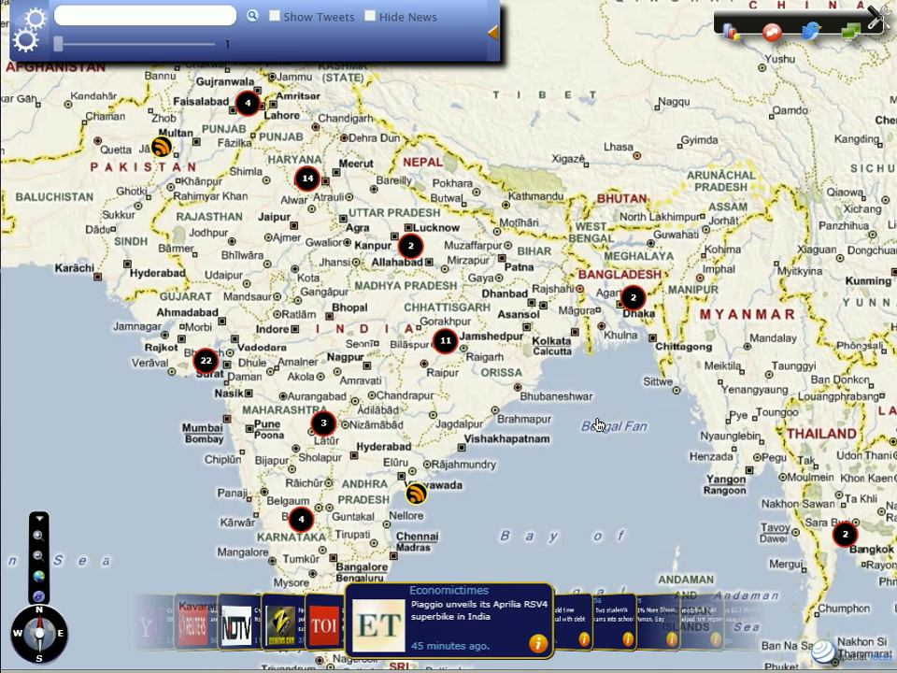
- Expand the news cluster around Mumbai and read one of its stories, and open the news item at Kabul
scroll(252, 337, "up", 1)
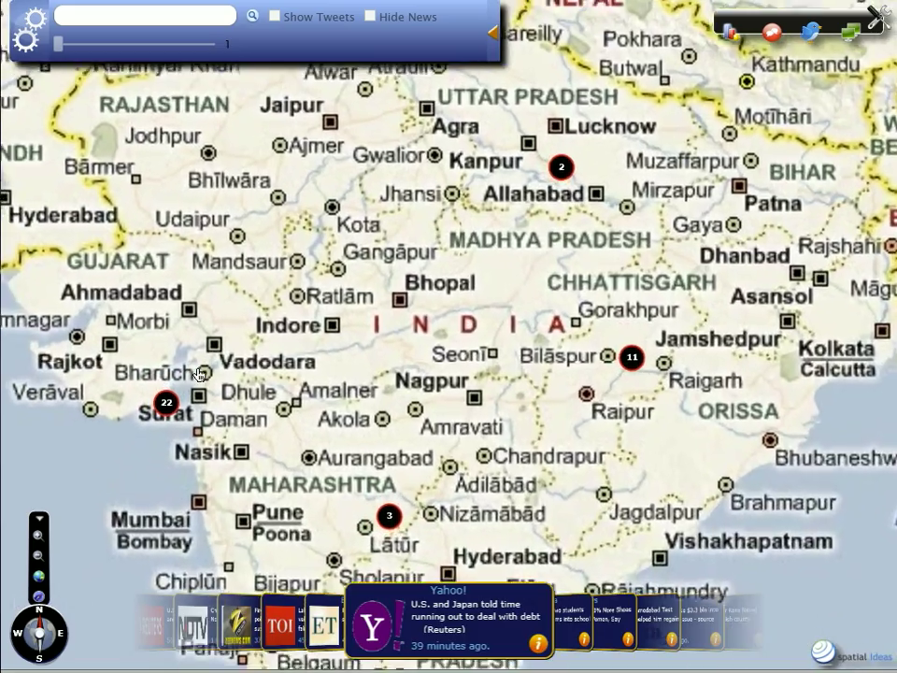
scroll(199, 374, "down", 1)
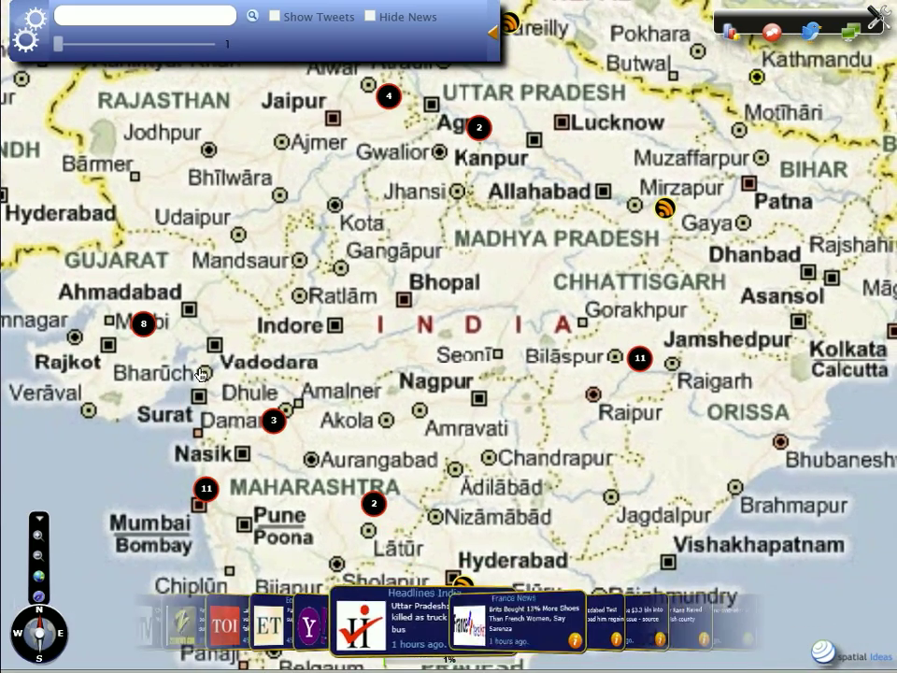
left_click_drag(283, 359, 422, 190)
mouse_move(344, 329)
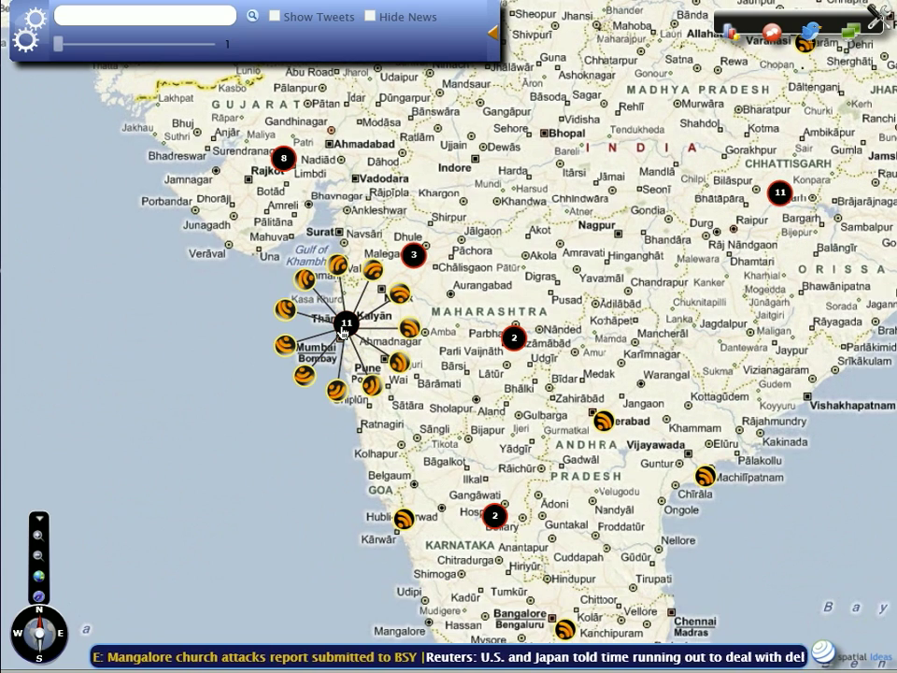
left_click(301, 376)
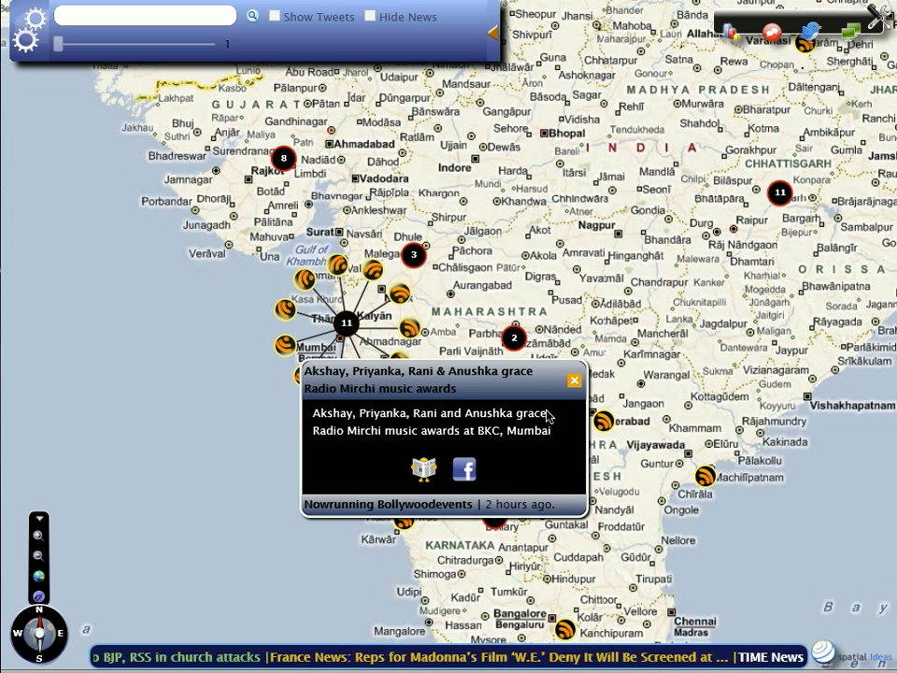
left_click(574, 382)
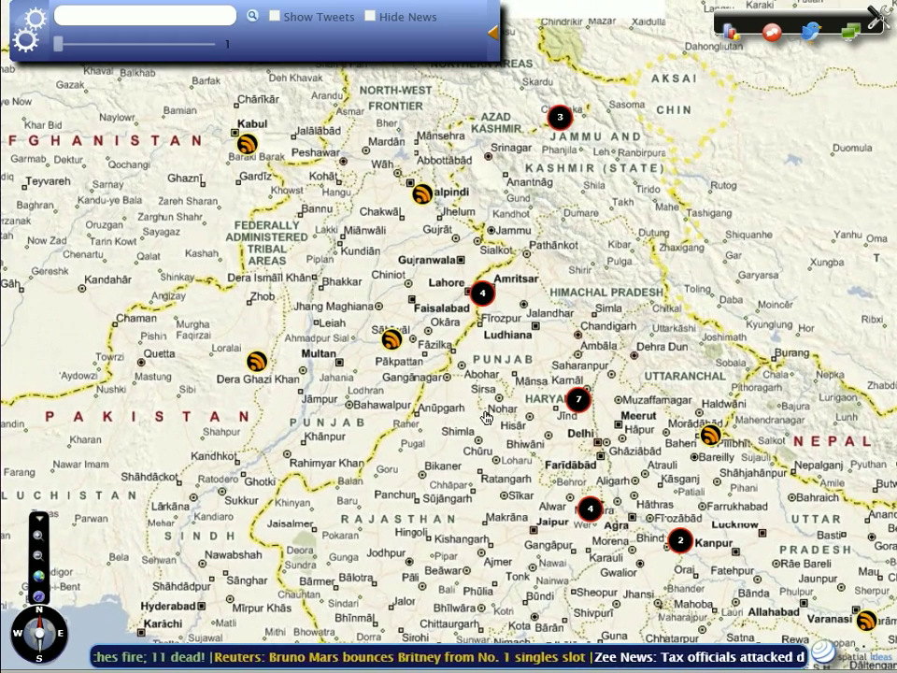
left_click(245, 145)
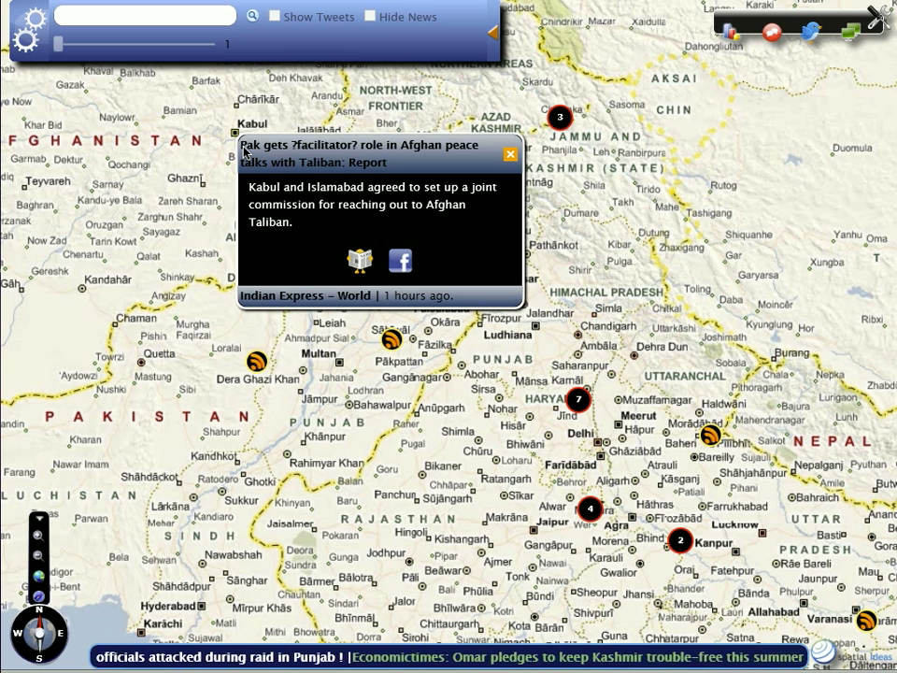
- Search the news map for Obama and limit the results to 1 day
left_click(140, 21)
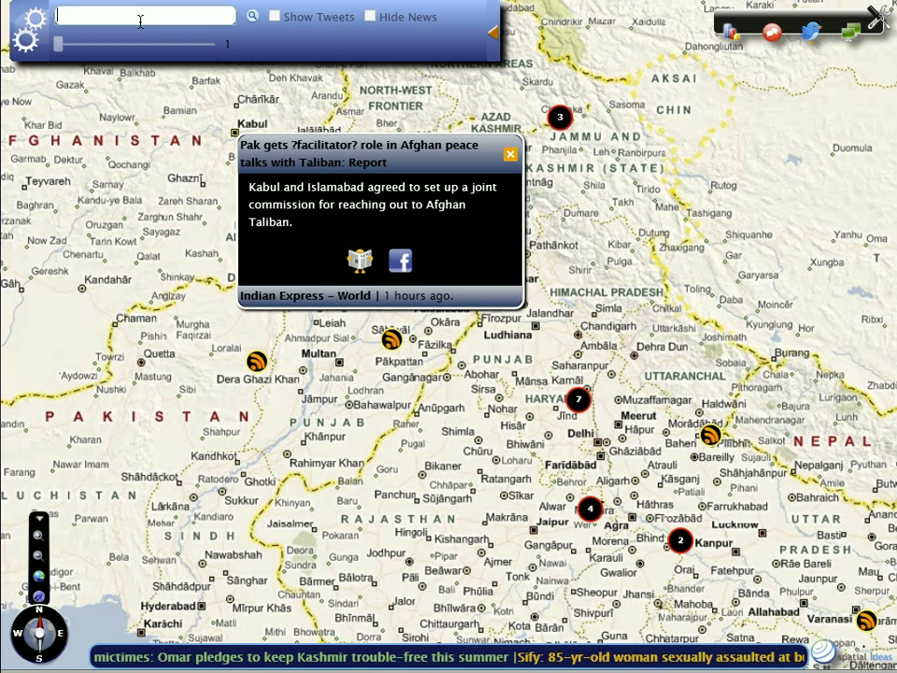
type("Oba")
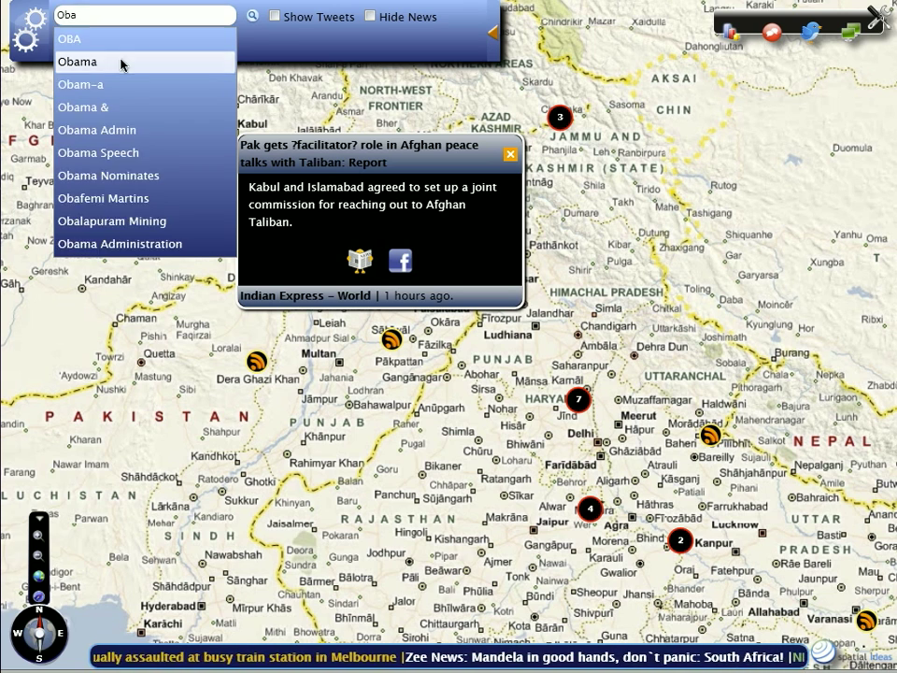
left_click(120, 63)
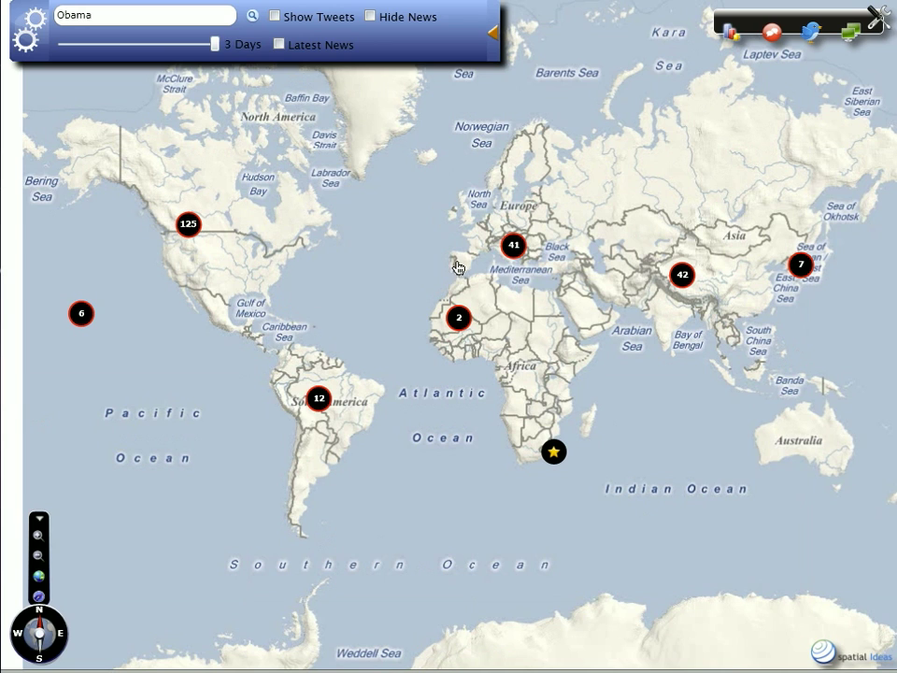
left_click_drag(215, 44, 51, 51)
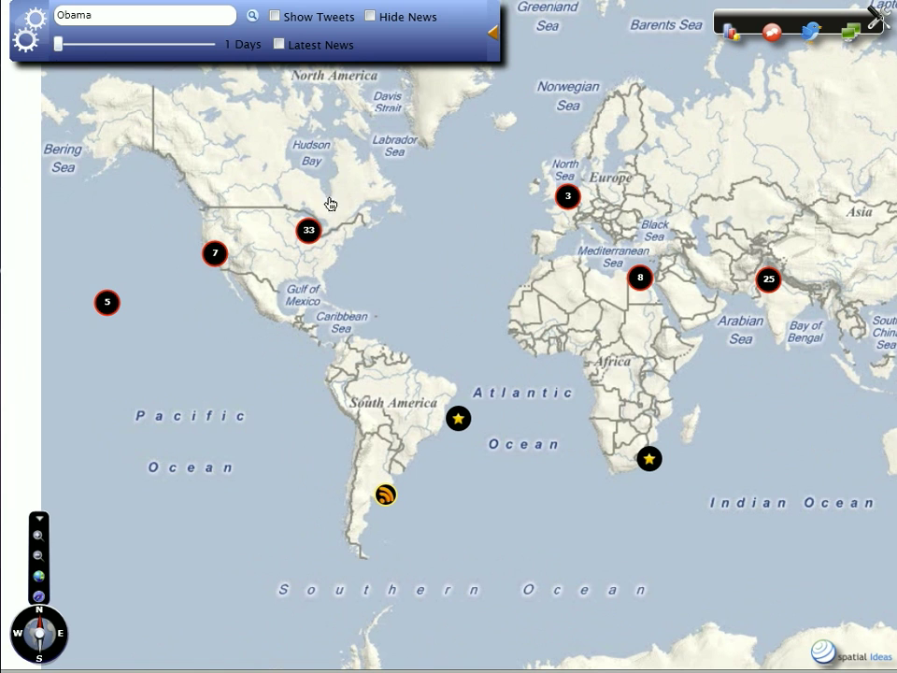
- Drill down from the eastern United States results to the central Washington cluster and read its story about upcoming budget cuts
left_click(308, 230)
scroll(307, 232, "up", 2)
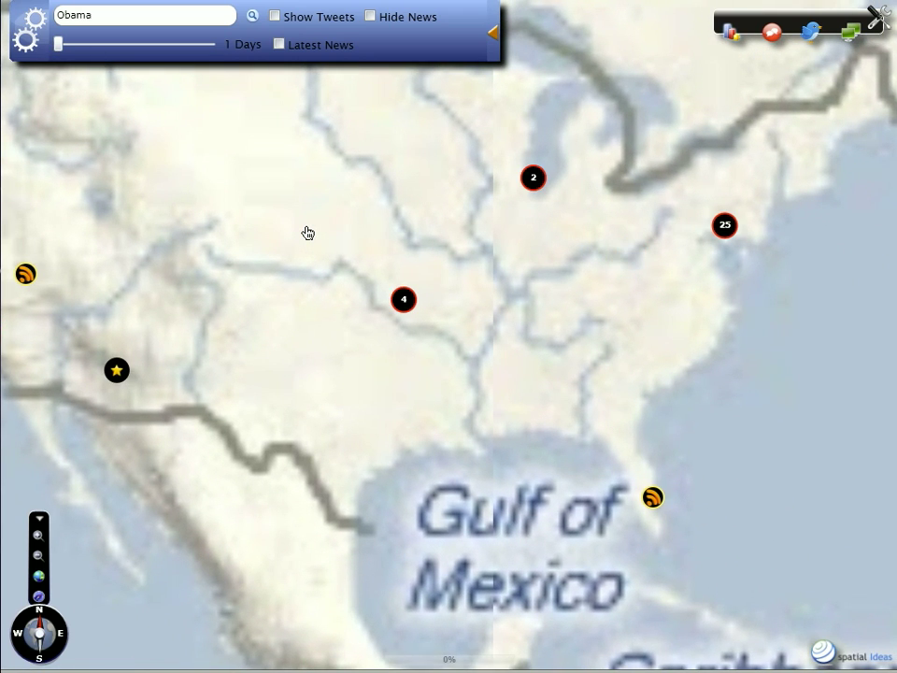
left_click(725, 226)
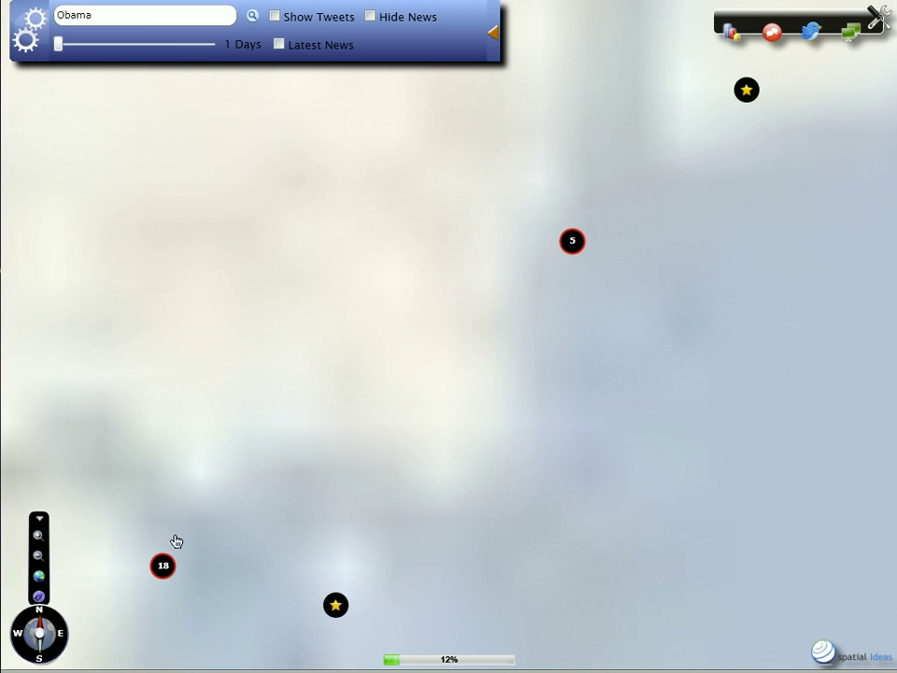
left_click(163, 565)
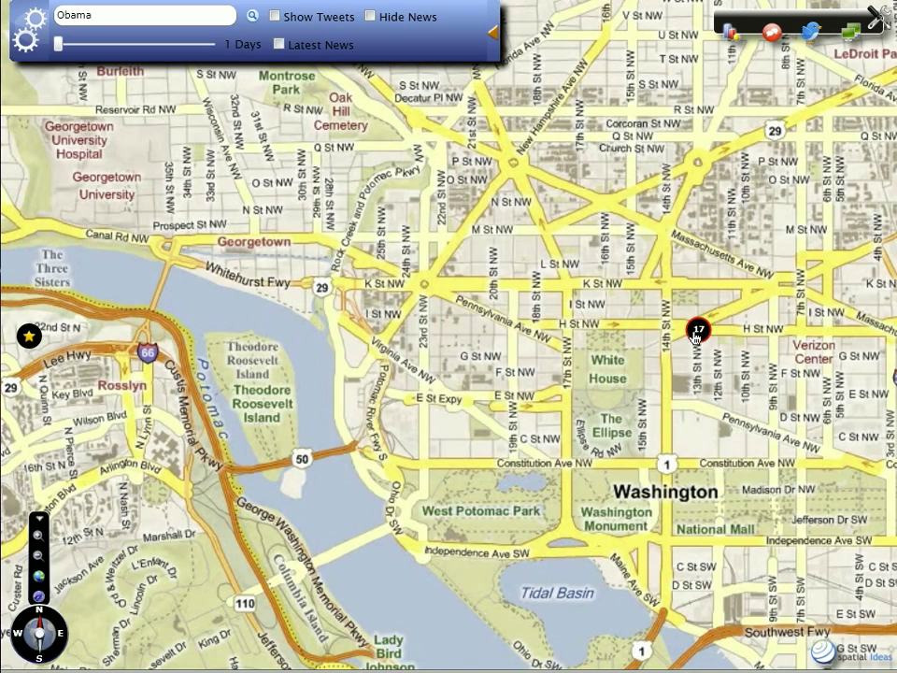
left_click(698, 333)
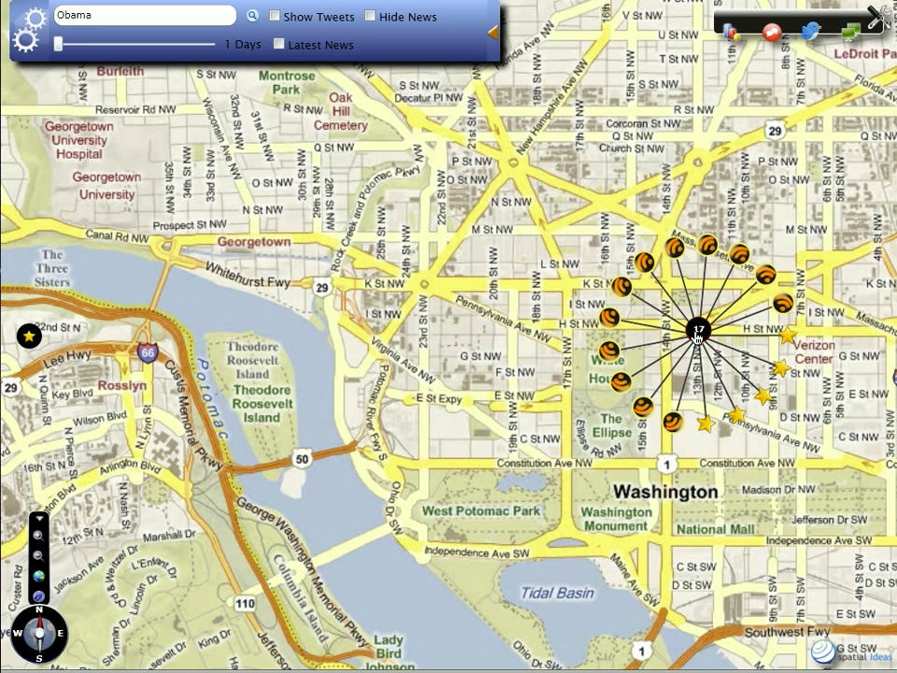
left_click(776, 281)
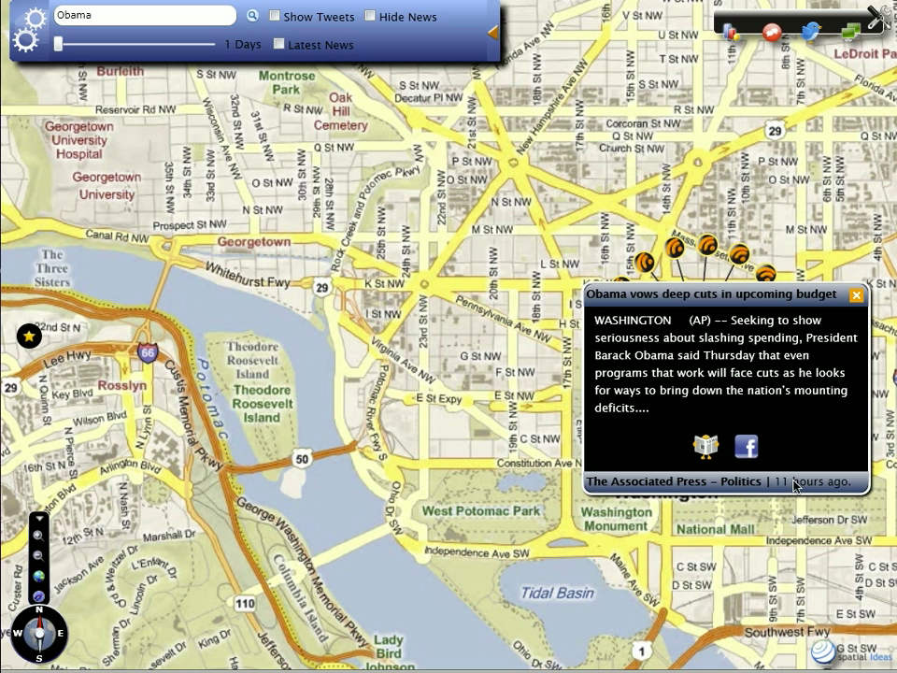
left_click(857, 296)
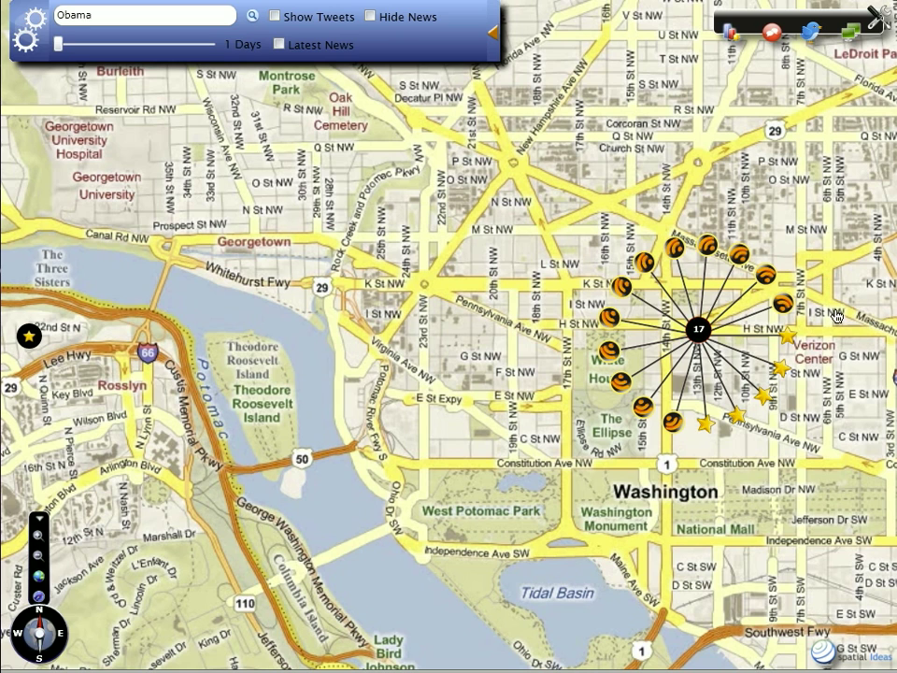
- Read starred tweets in the Washington cluster and browse the recent tweets by the author of the #SOTU approval-rating tweet
left_click(788, 335)
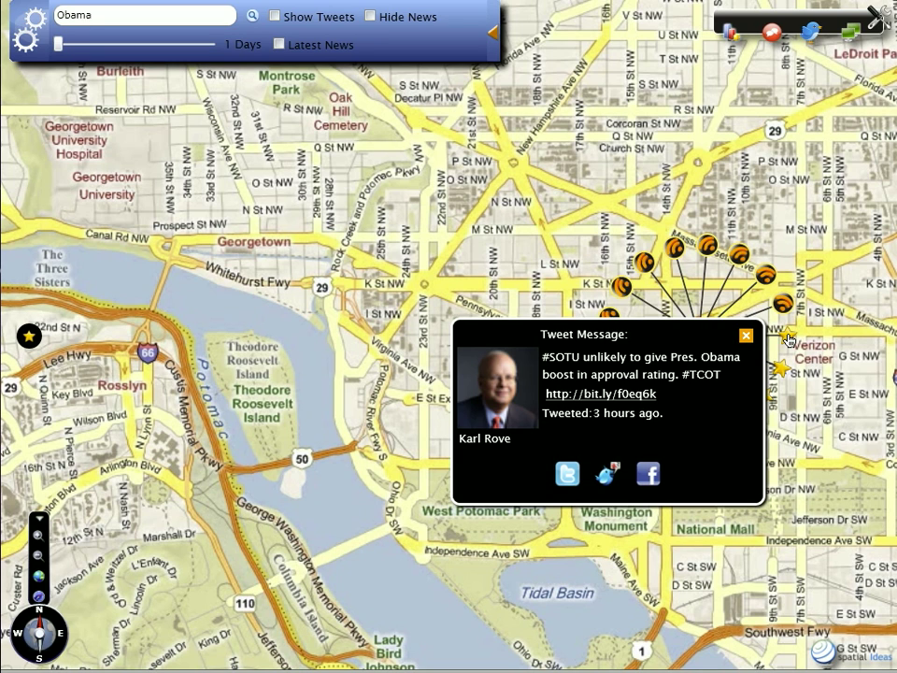
left_click(775, 371)
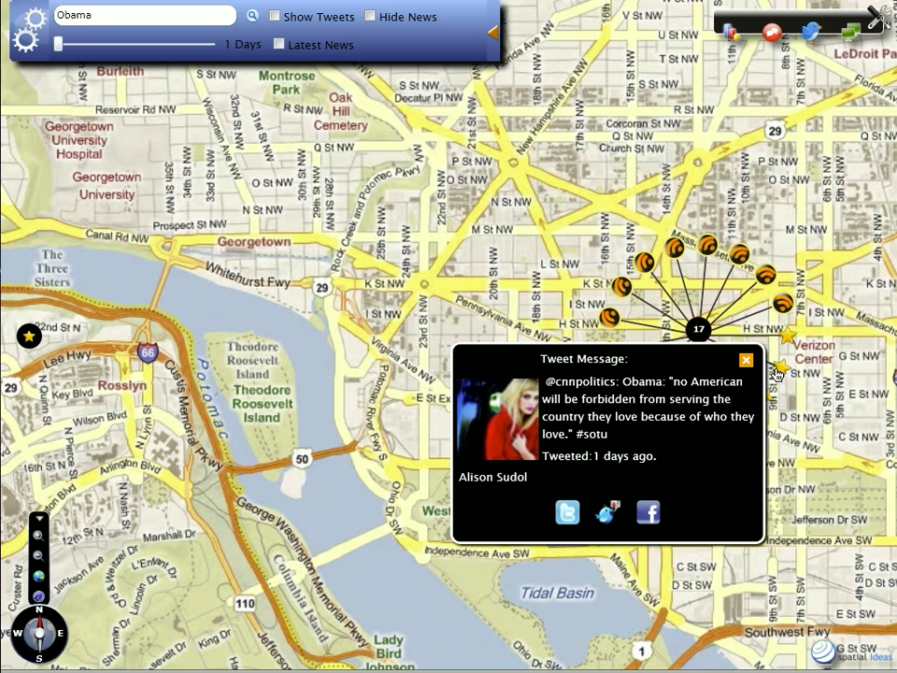
left_click(788, 338)
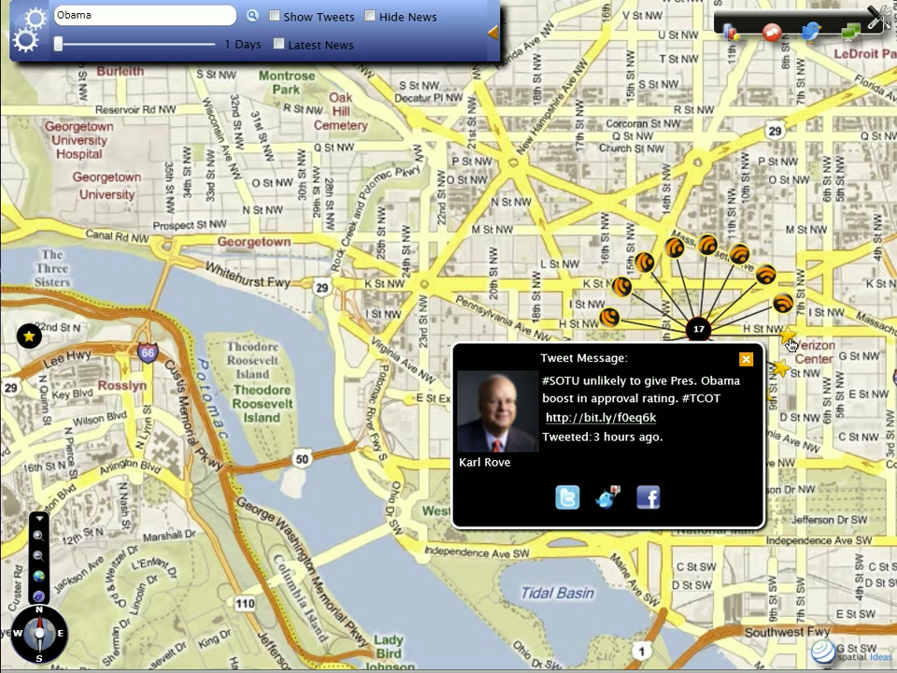
left_click(608, 500)
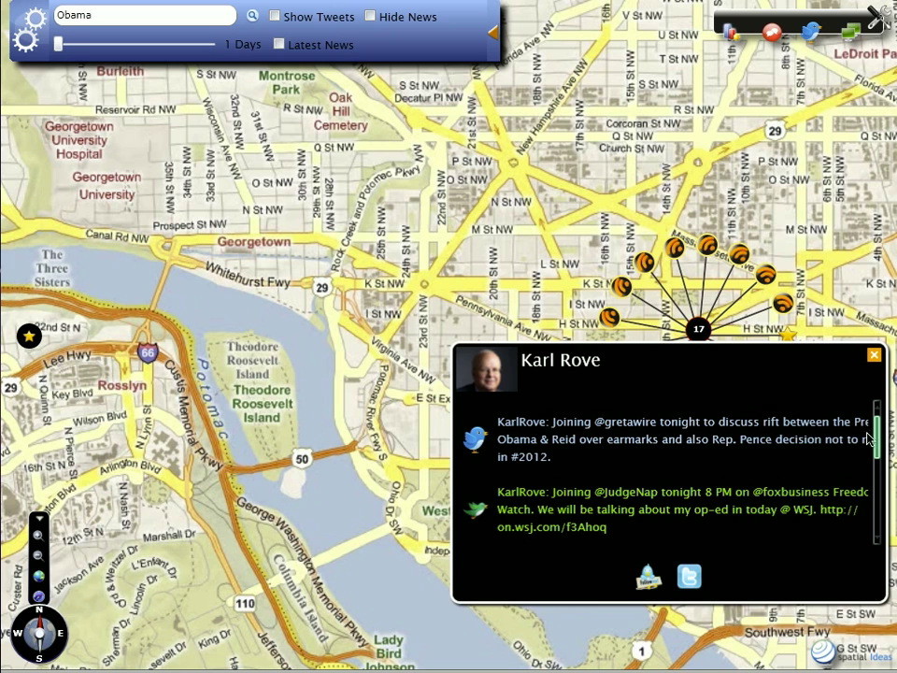
left_click_drag(877, 435, 878, 530)
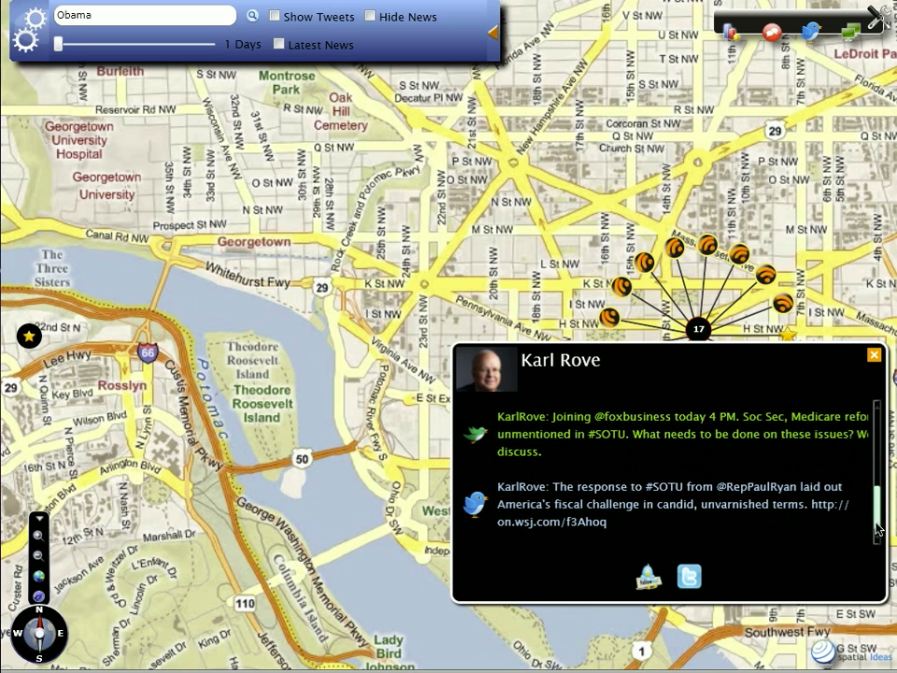
left_click(874, 356)
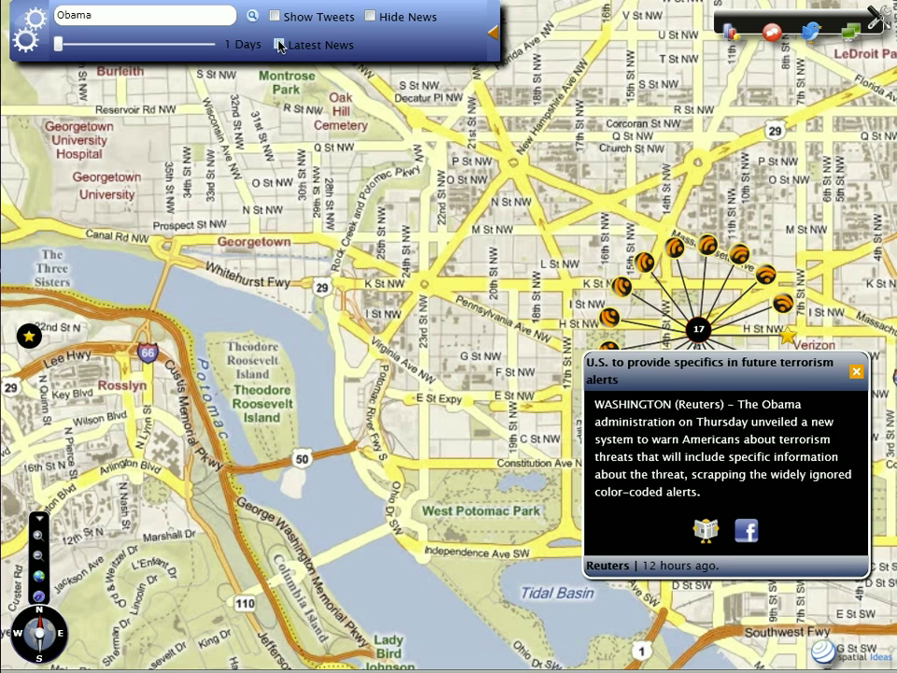
- Return to the latest news, search the map for Scam, and focus on the cluster covering India
left_click(278, 44)
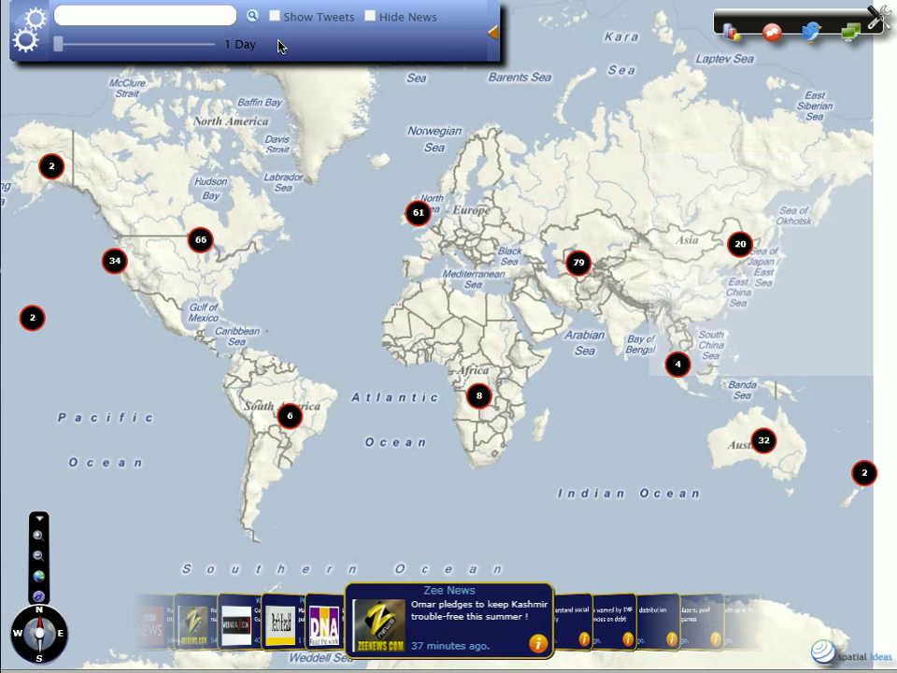
left_click(124, 16)
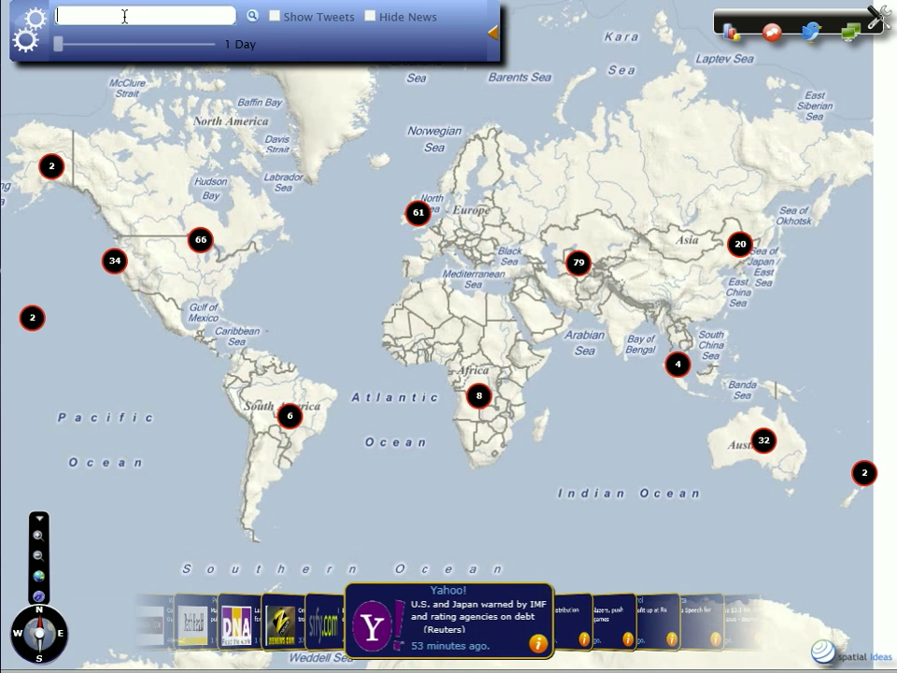
type("scam")
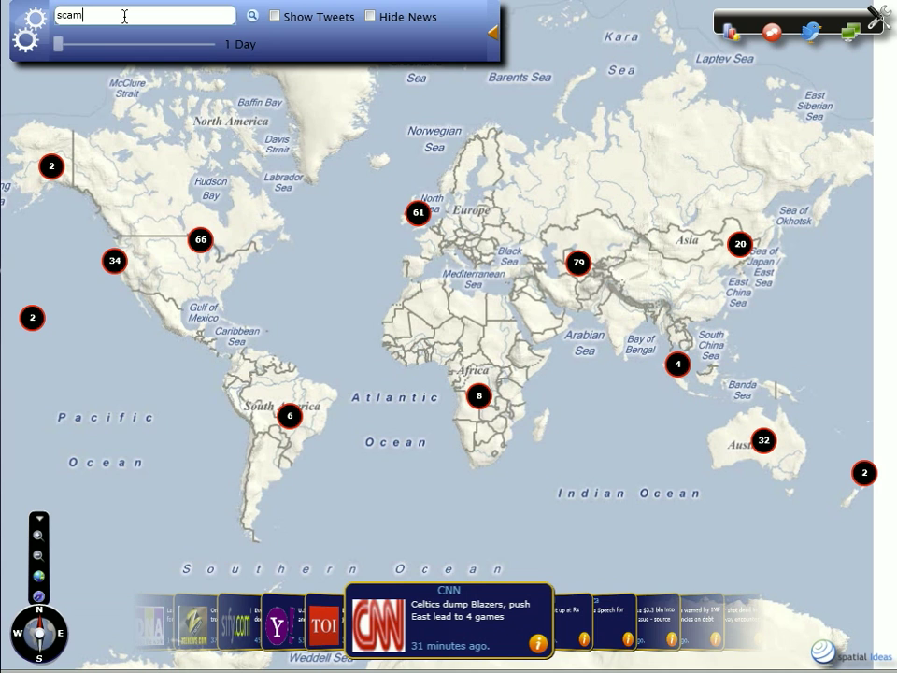
left_click(116, 39)
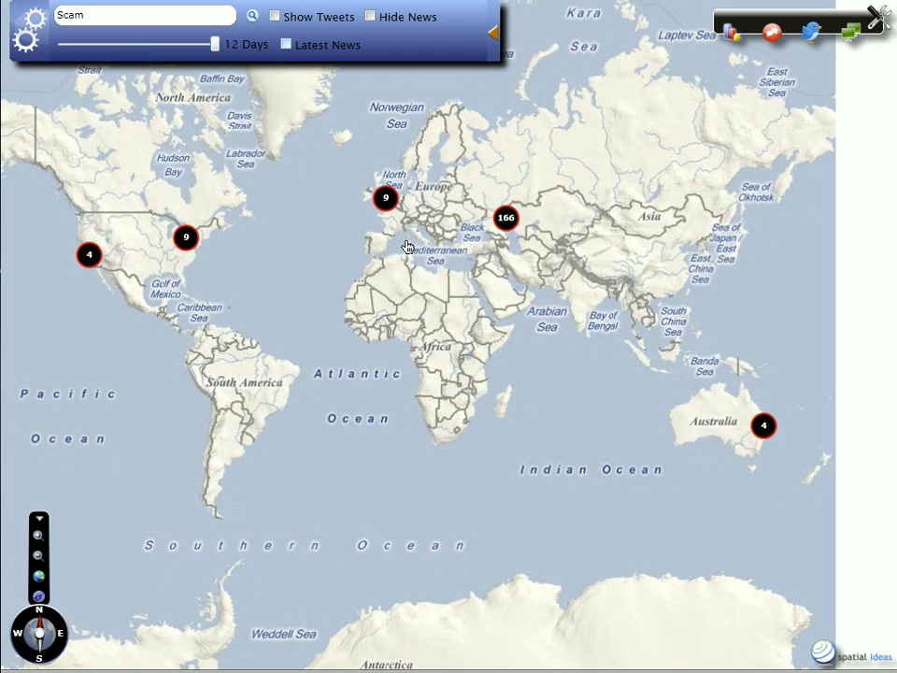
left_click(505, 218)
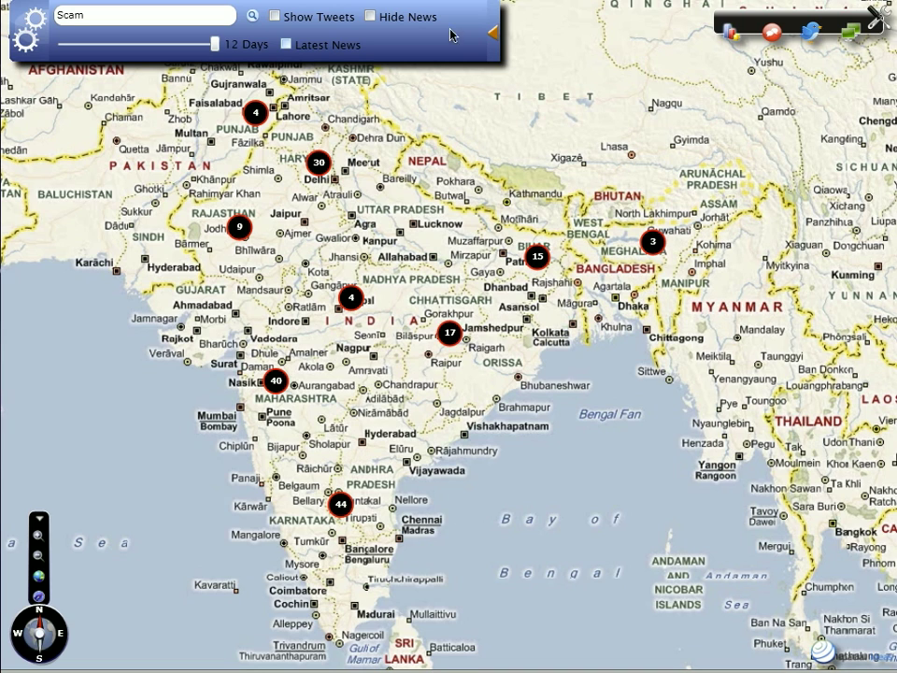
- Open the Locobuzz reports and inspect the longest bar in the Airtel news chart
left_click(732, 37)
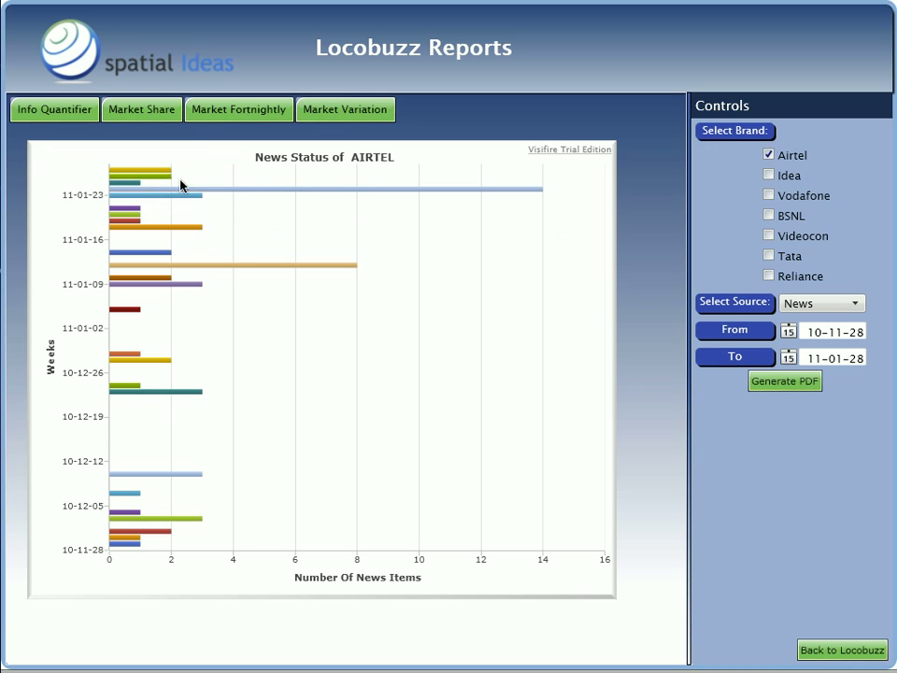
mouse_move(284, 195)
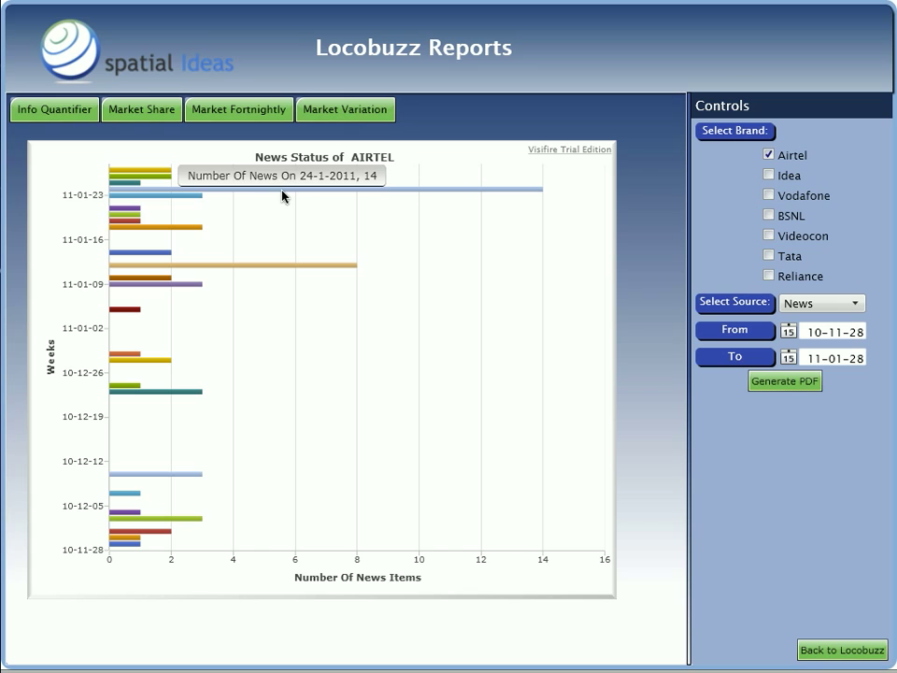
- Open the Market Share report and exclude Vodafone, Videocon and BSNL from the brand comparison
left_click(160, 118)
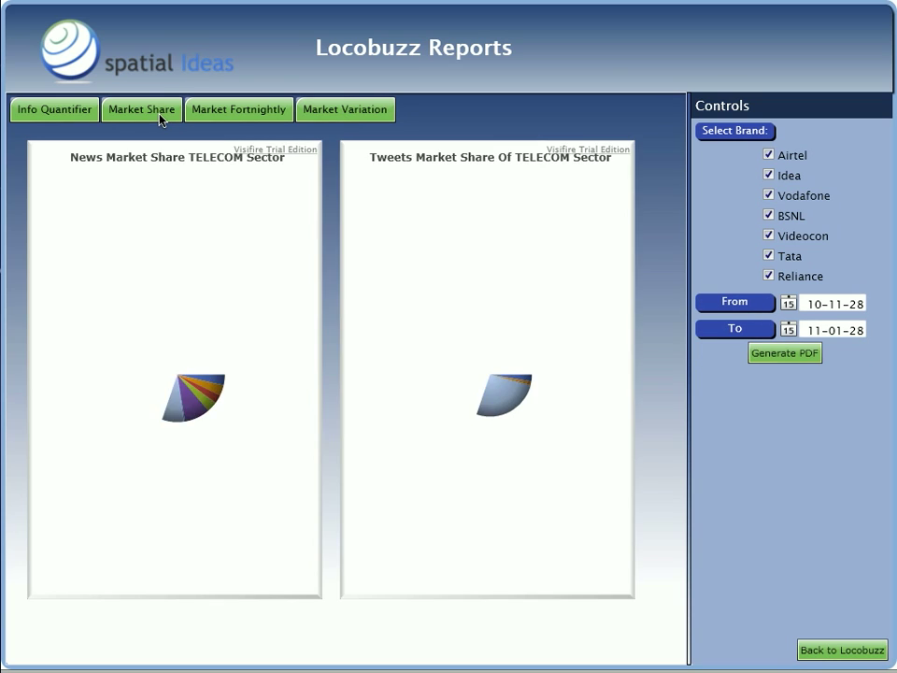
left_click(768, 196)
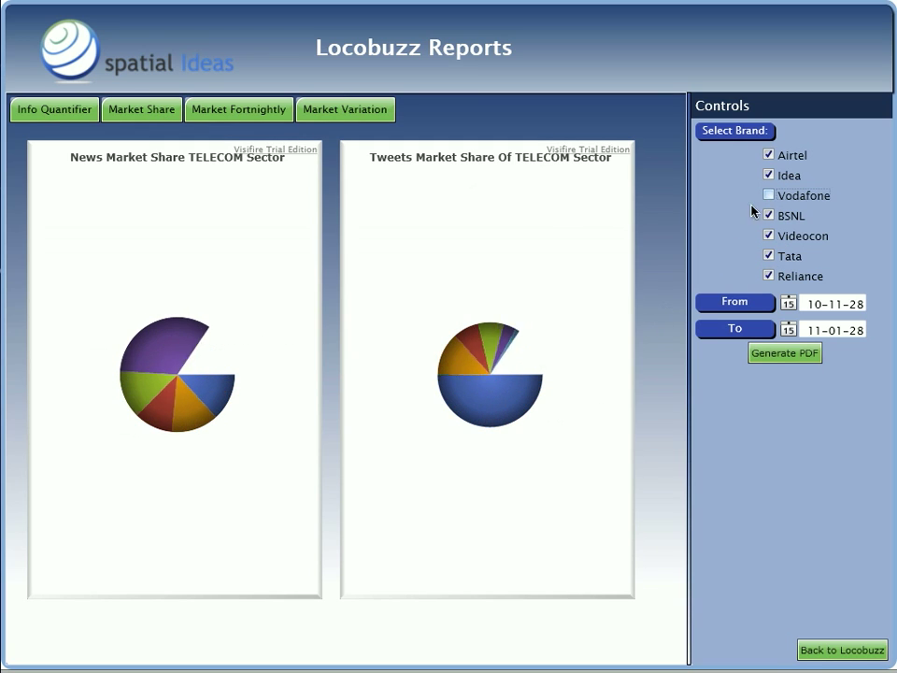
left_click(768, 236)
left_click(768, 216)
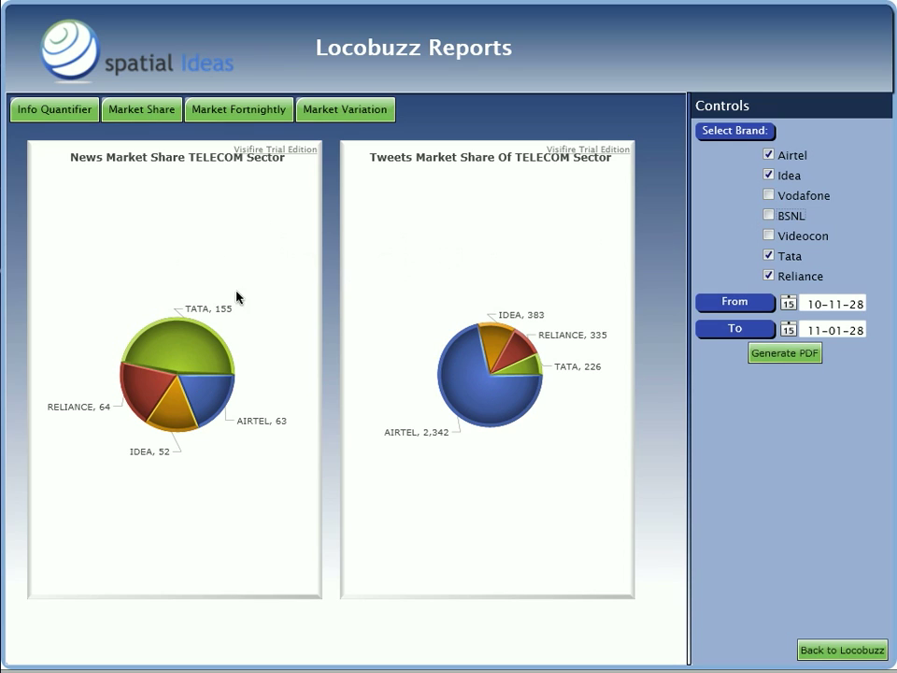
- Compare the remaining brands' news and tweet shares, and open the Market Fortnightly report
mouse_move(192, 329)
mouse_move(222, 409)
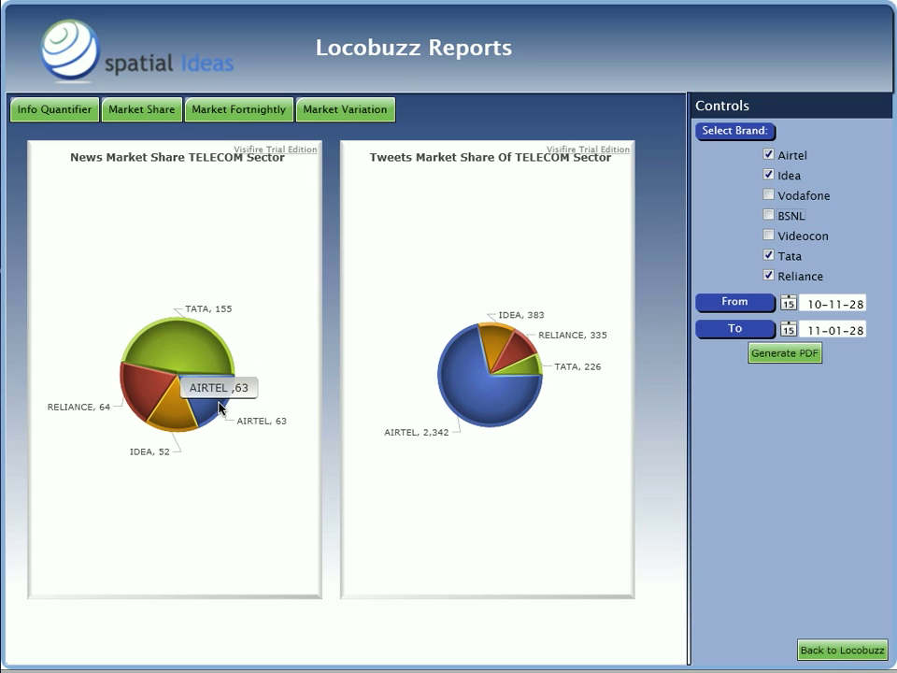
mouse_move(214, 345)
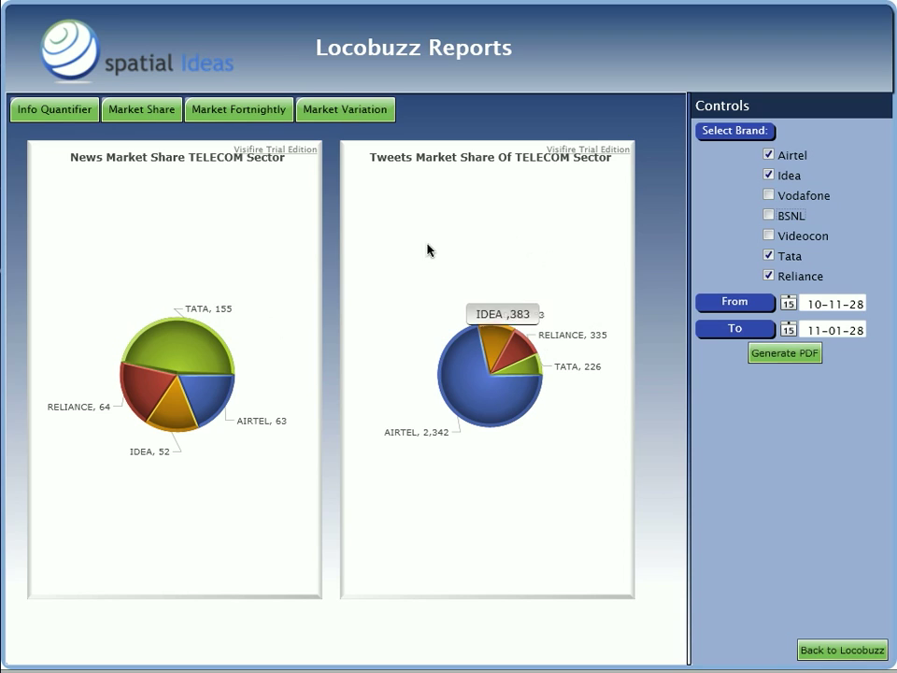
left_click(249, 111)
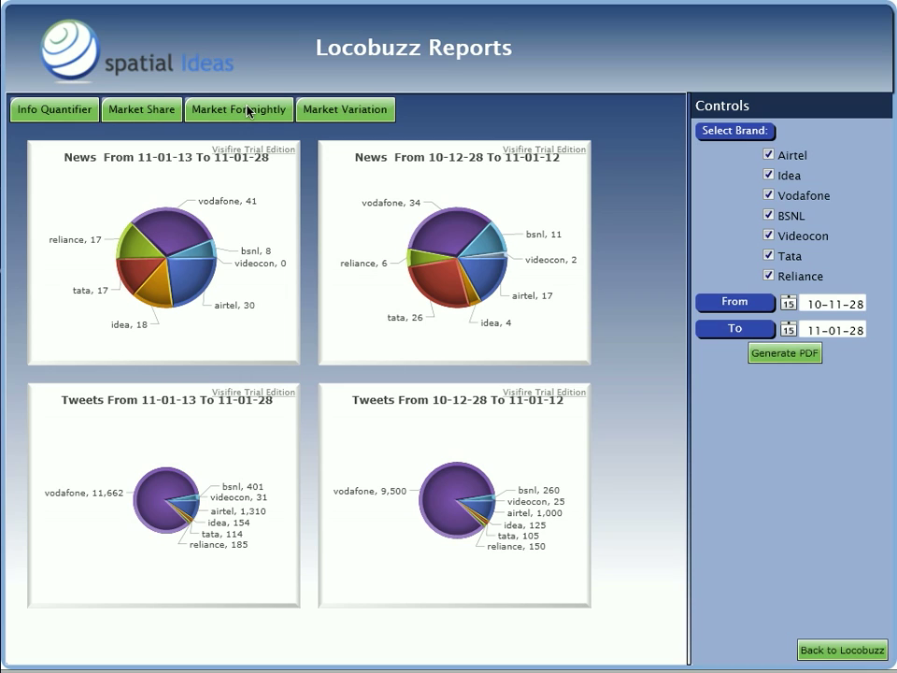
- Open the Market Variation report and review the news items behind Airtel's anomaly point dated 24-1-2011
left_click(326, 118)
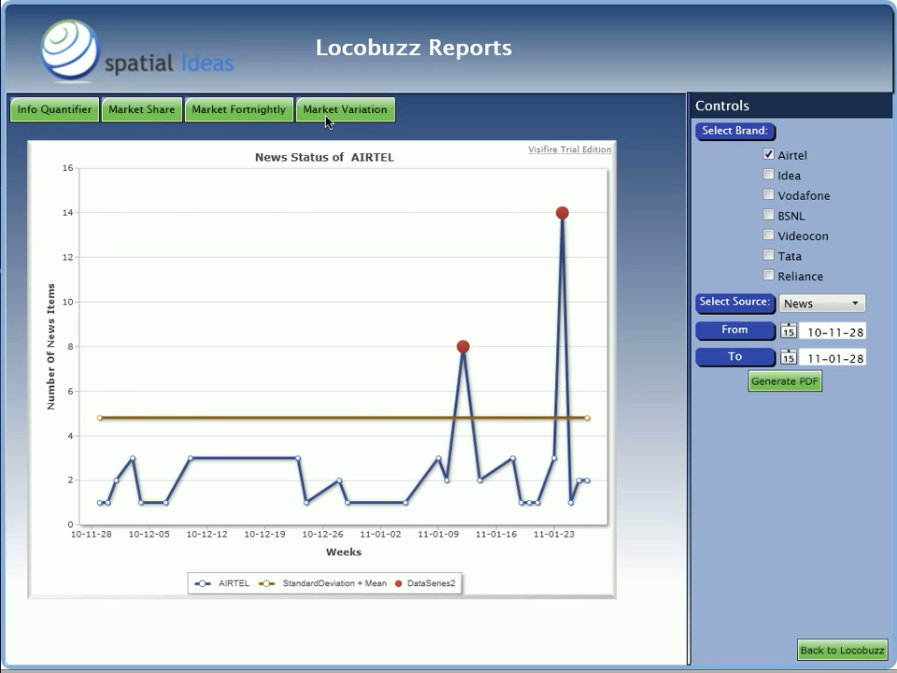
mouse_move(460, 315)
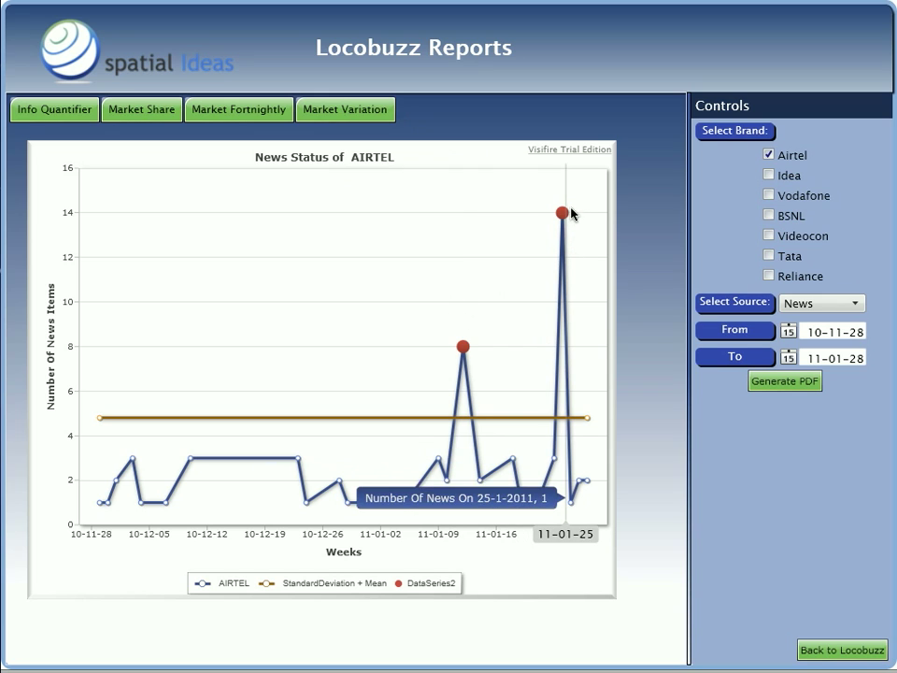
mouse_move(564, 216)
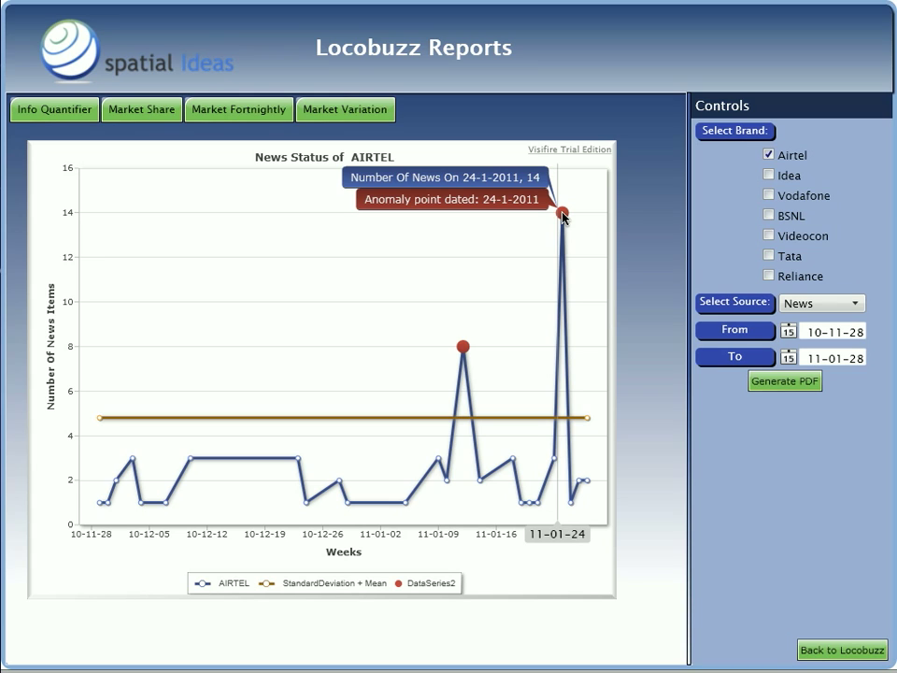
left_click(563, 214)
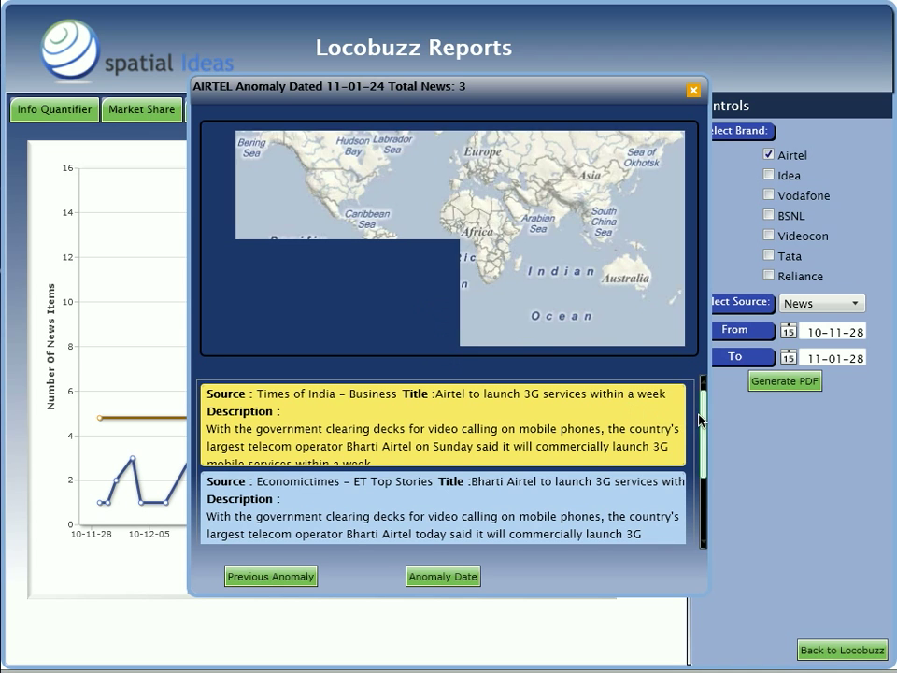
scroll(561, 439, "down", 2)
left_click(693, 90)
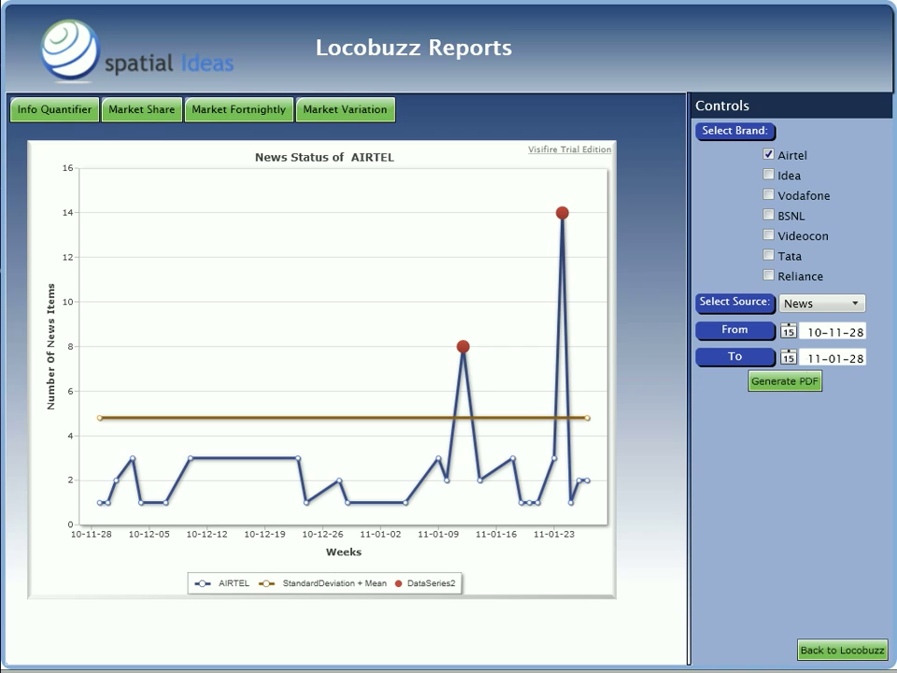
- Leave the reports for the Locobuzz map and view the Tweet-Manager campaign form without sending anything
left_click(826, 651)
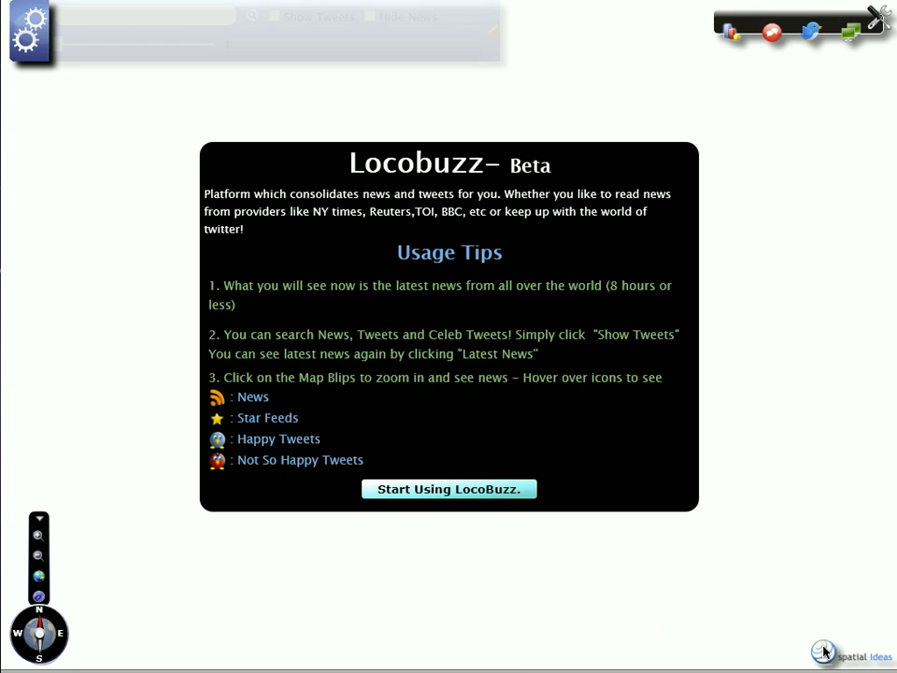
left_click(457, 488)
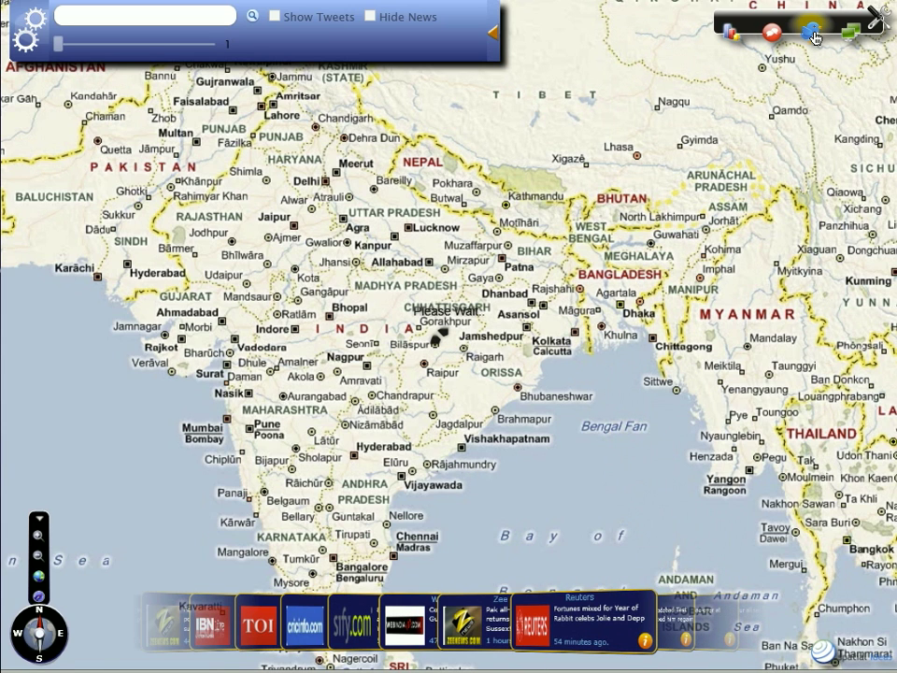
left_click(815, 37)
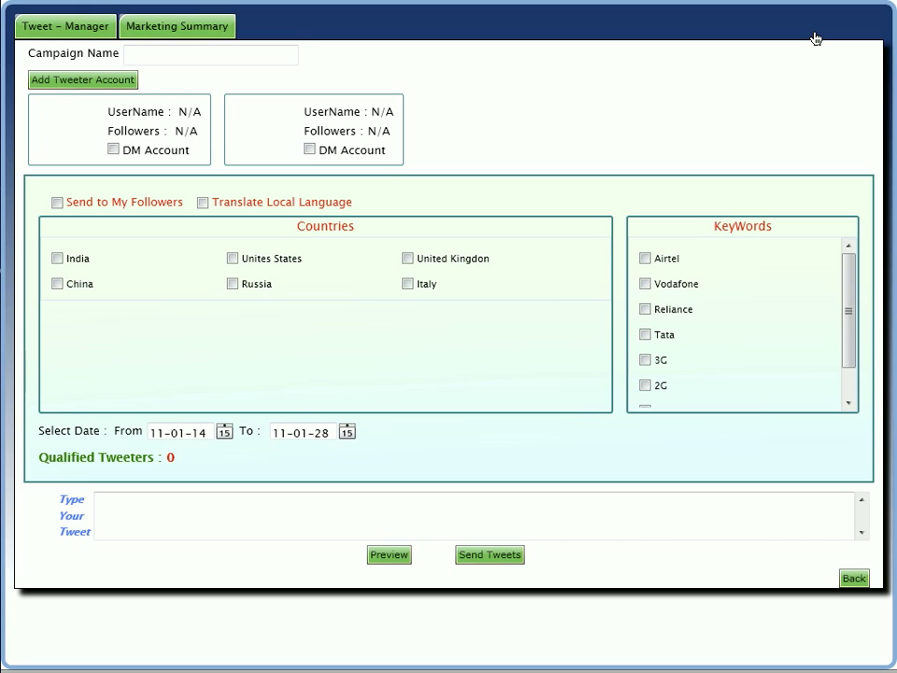
left_click(849, 579)
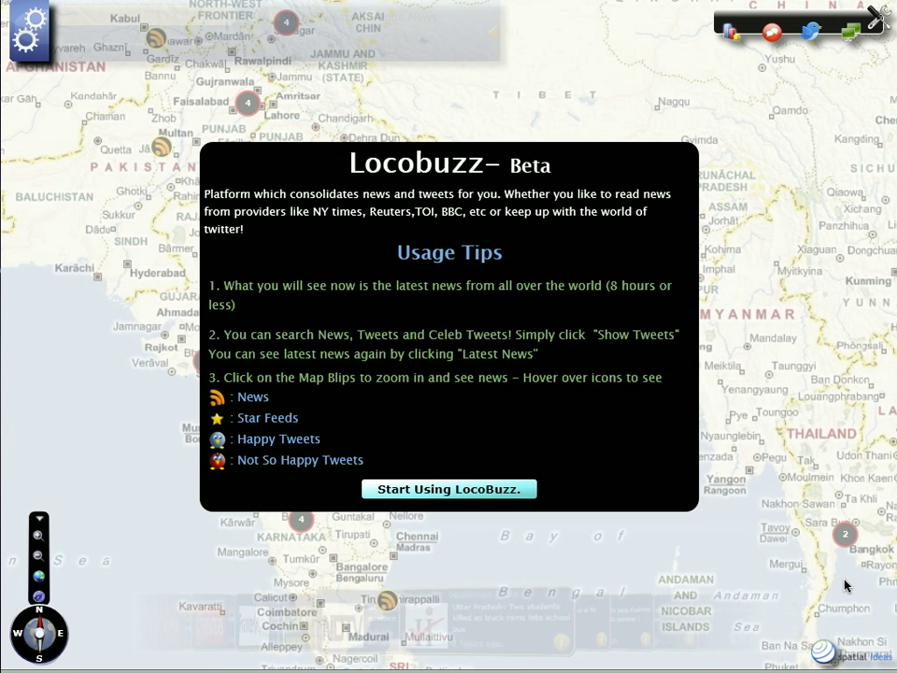